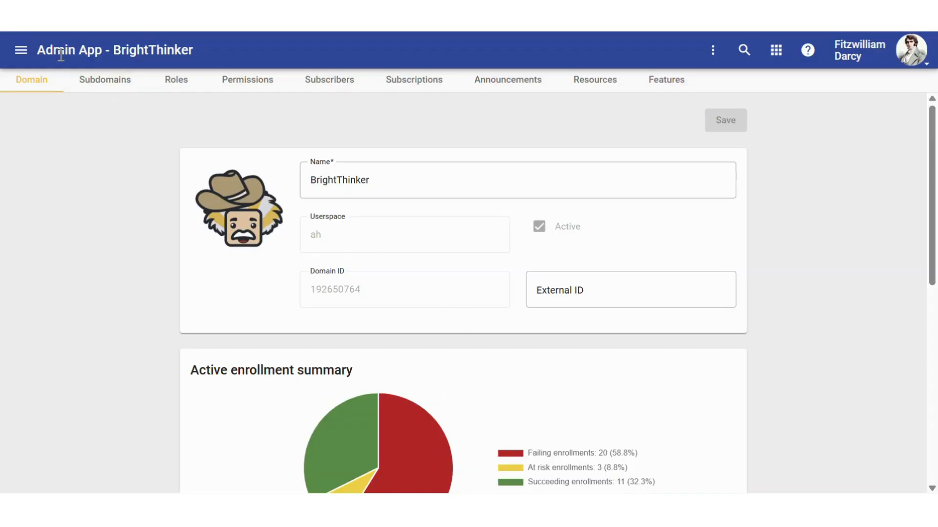
Open the Reports area and choose Domain Activity In Range from the Other reports, proceeding to its parameters.
left_click(21, 51)
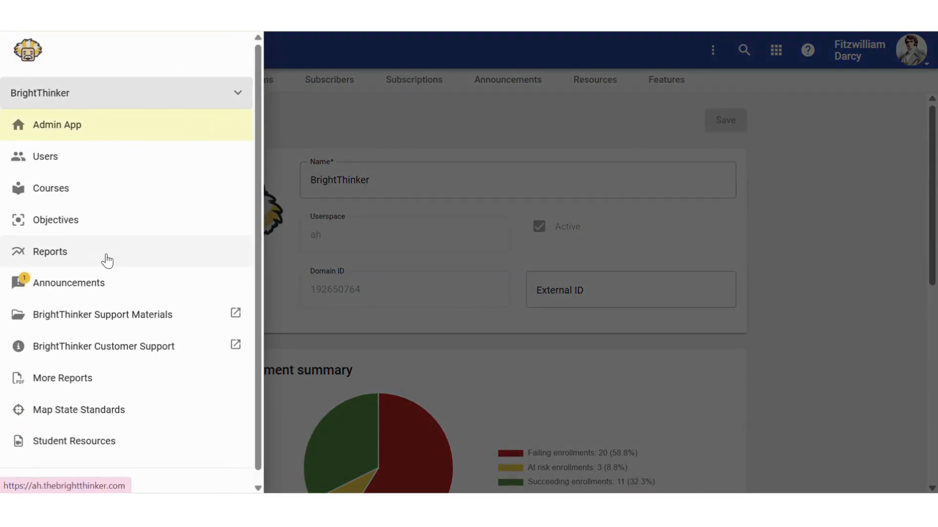
left_click(66, 254)
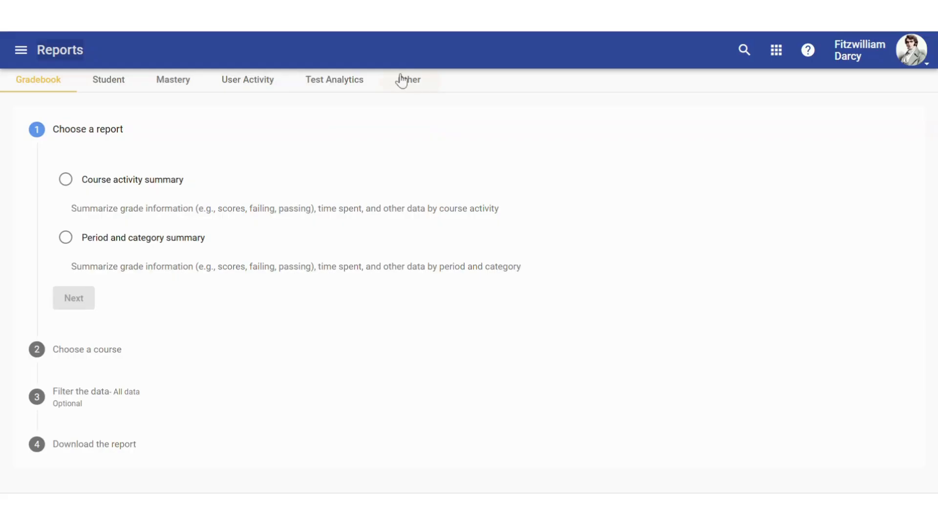
left_click(416, 86)
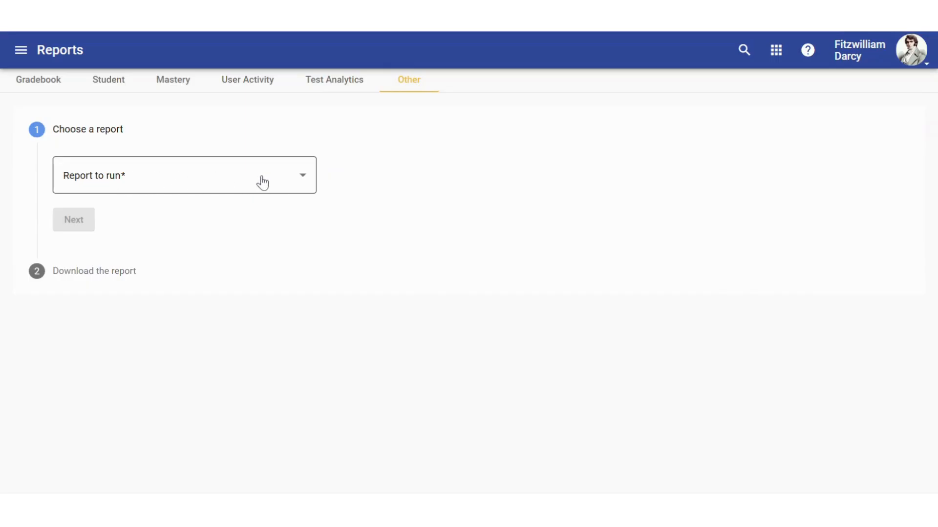
left_click(307, 176)
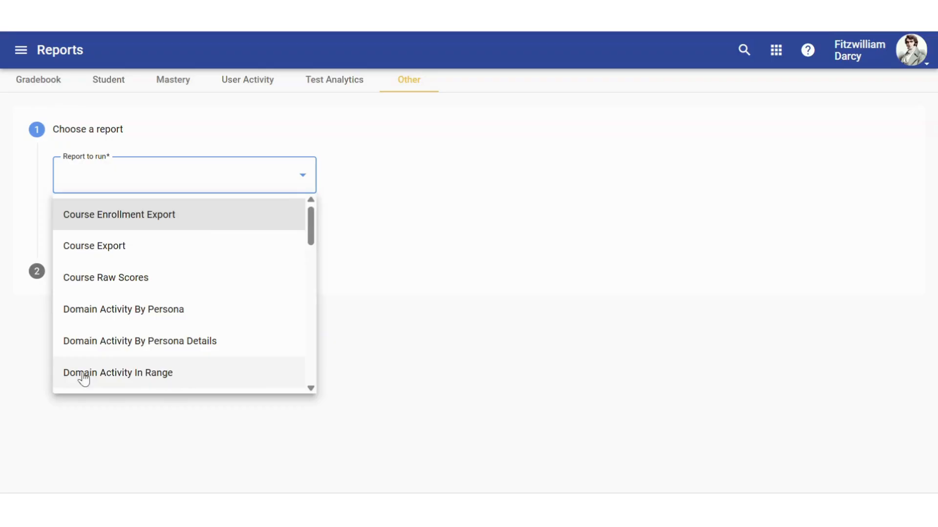
left_click(172, 374)
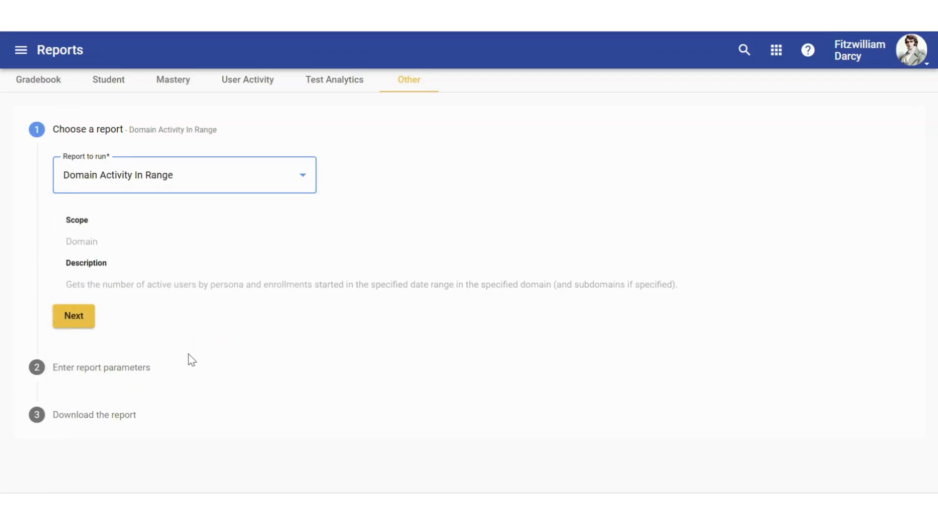
left_click(80, 321)
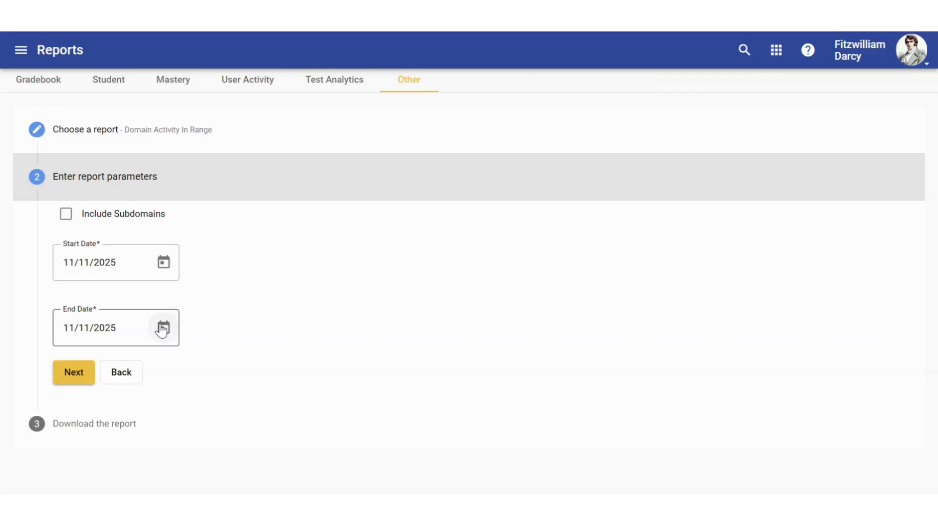
Set the report's start date to 9/1/2025 without subdomains and export it to CSV.
left_click(163, 264)
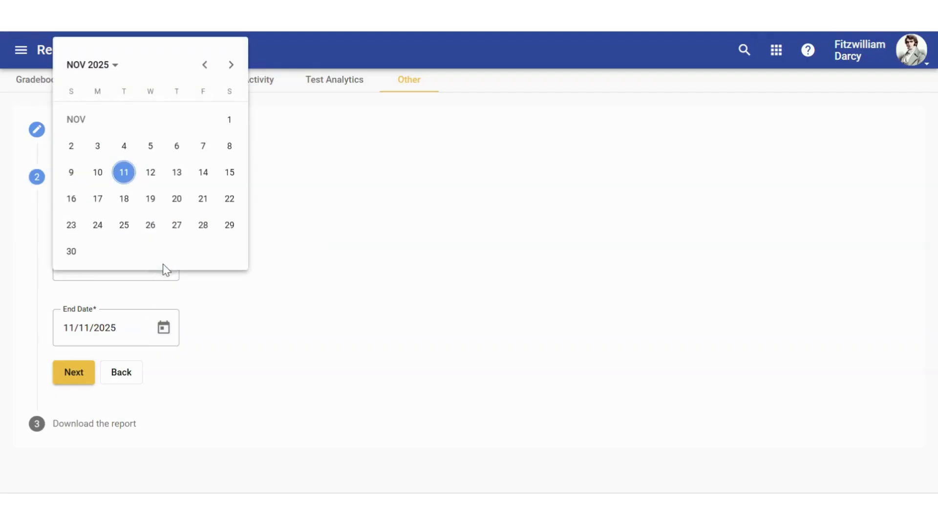
left_click(204, 68)
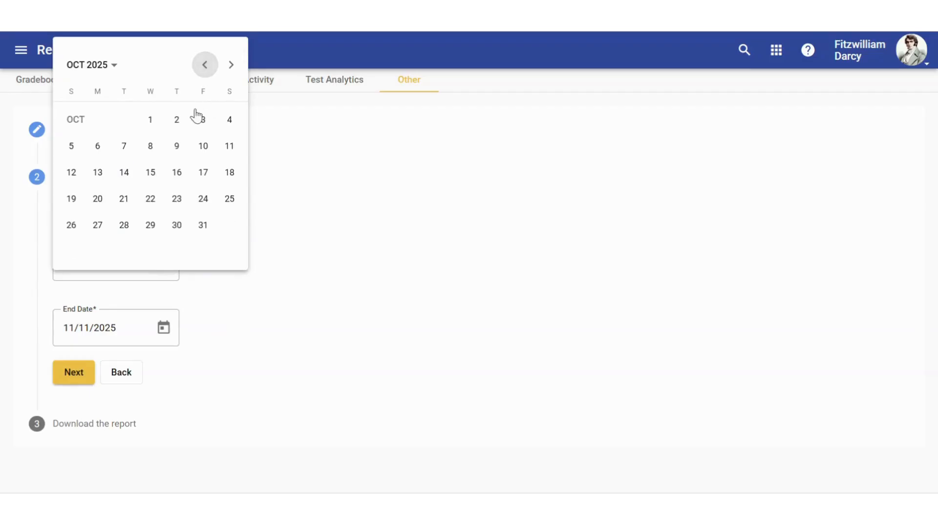
left_click(203, 68)
left_click(99, 149)
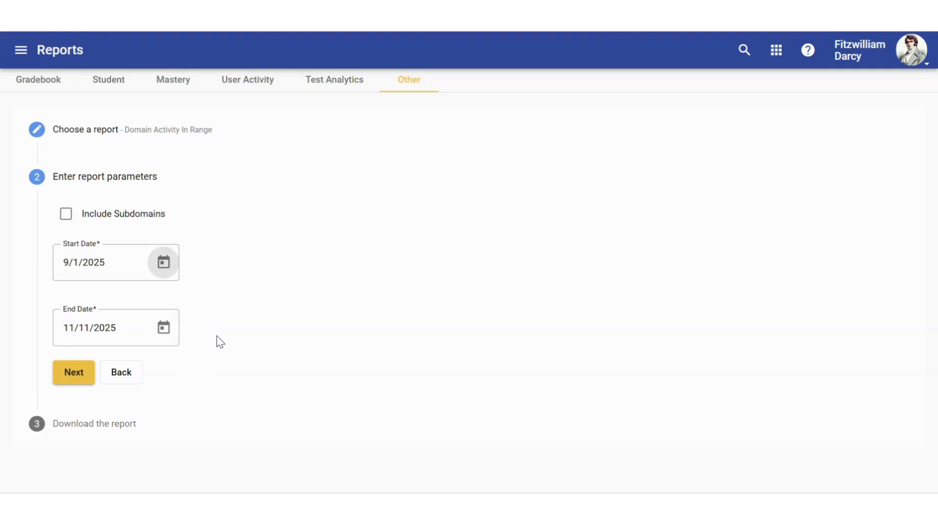
left_click(62, 378)
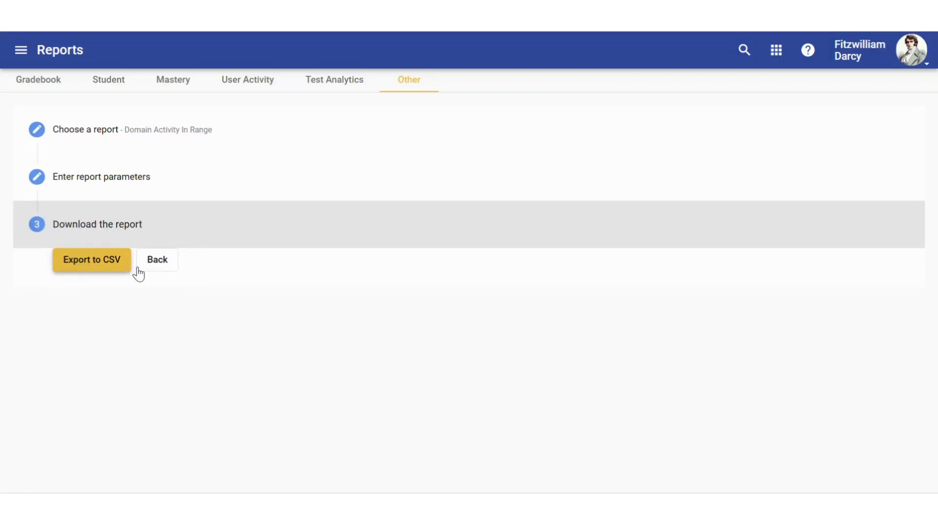
left_click(75, 273)
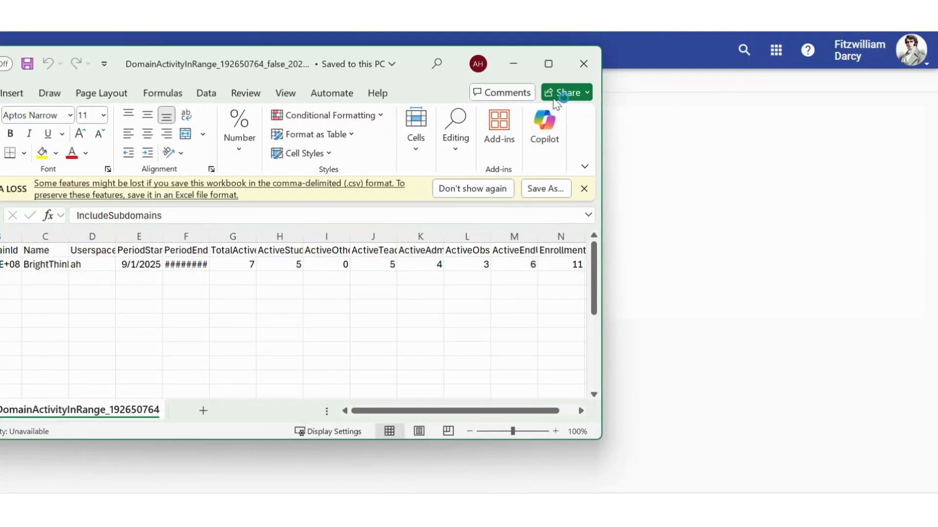
Switch to the exported file in Excel, fit all column widths to their contents, and check the ActiveStudents value.
left_click(548, 64)
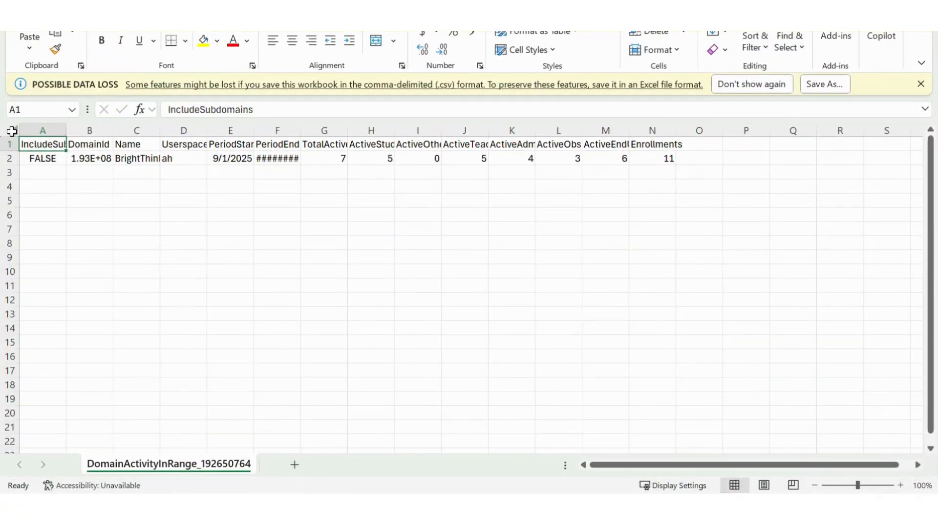
left_click(12, 132)
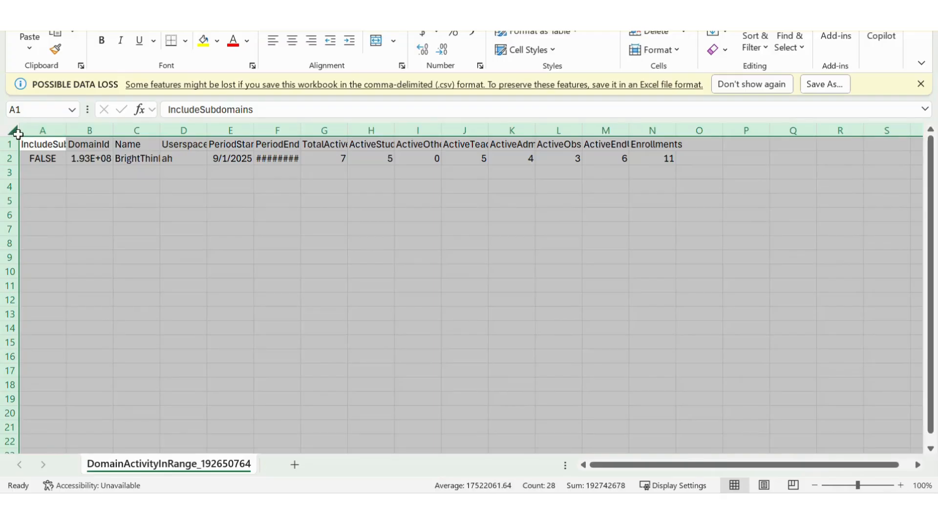
double_click(65, 131)
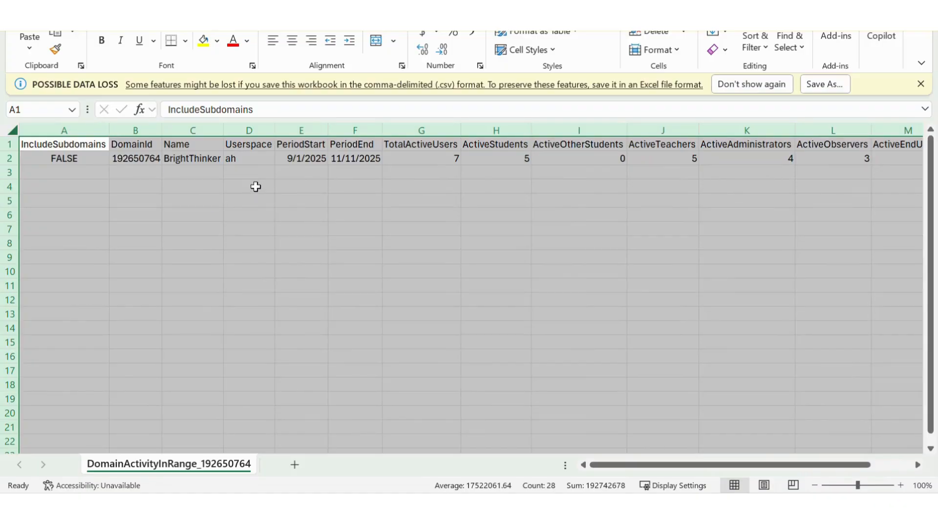
left_click(256, 187)
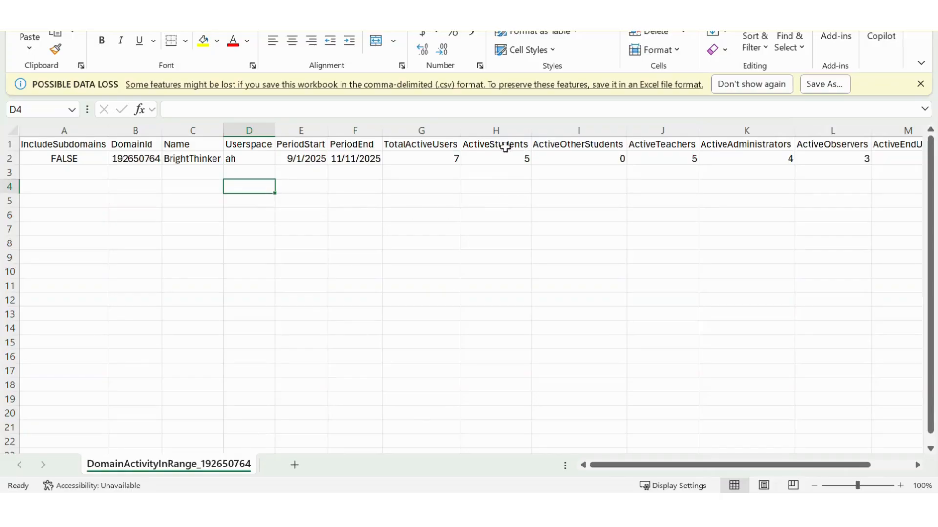
left_click(509, 158)
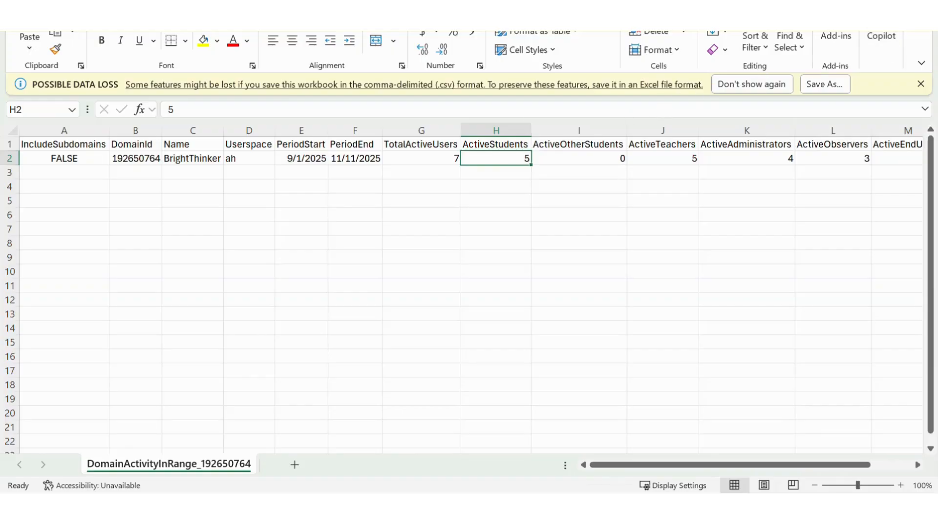
Close the spreadsheet and start a new Domain Activity In Range report in the Reports app, proceeding to its parameters.
key("alt+F4")
left_click(528, 335)
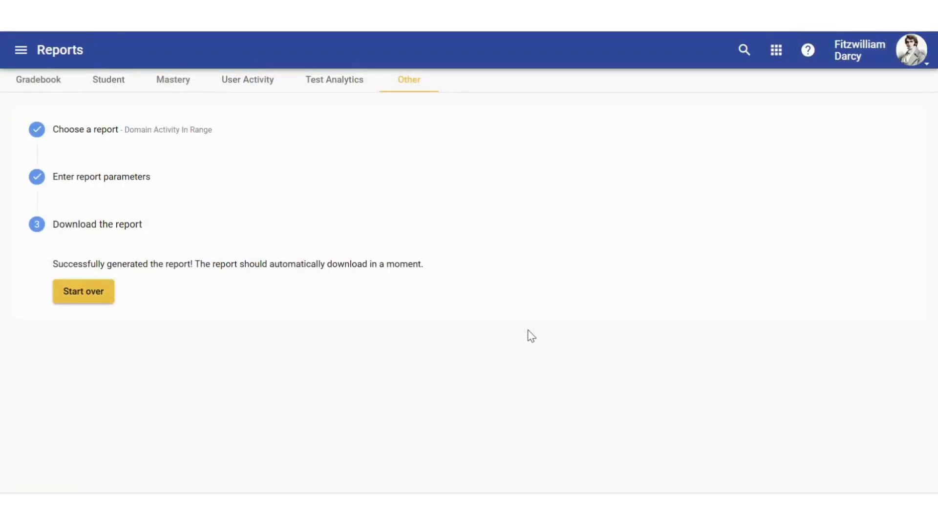
left_click(69, 299)
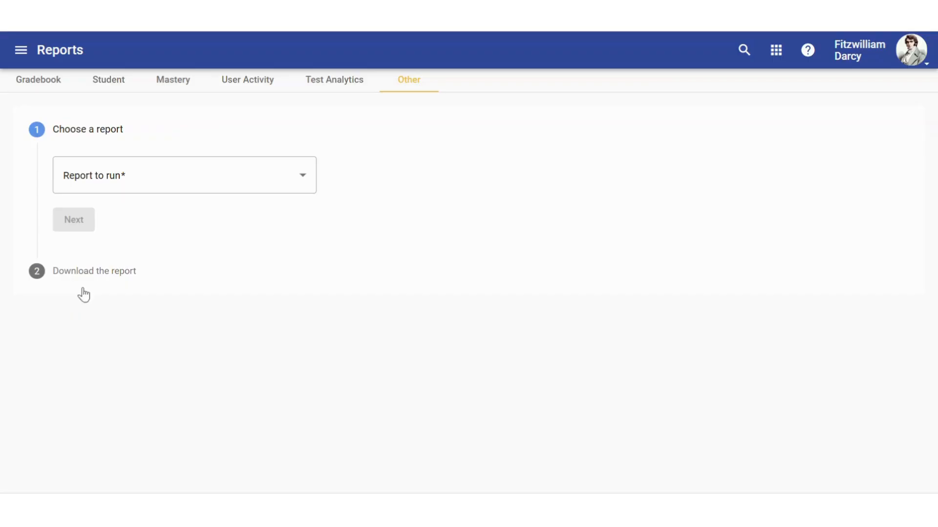
left_click(302, 179)
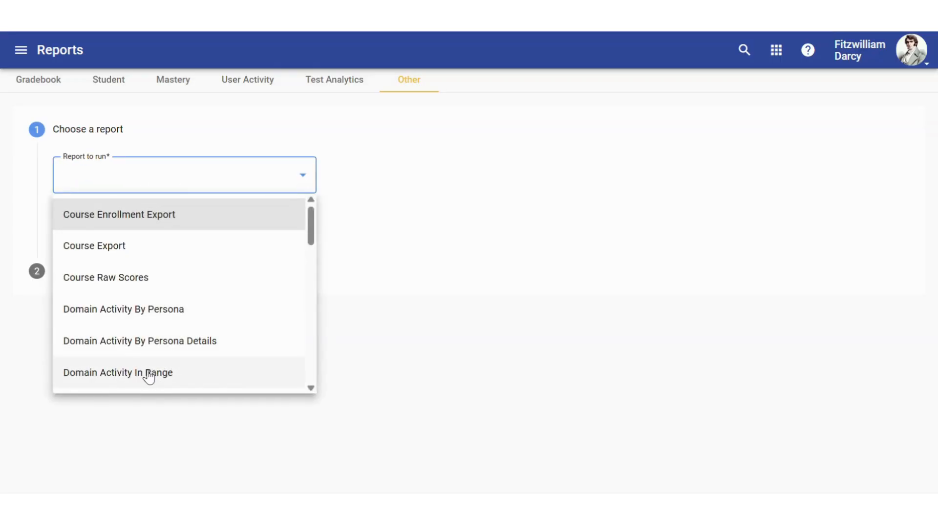
left_click(149, 375)
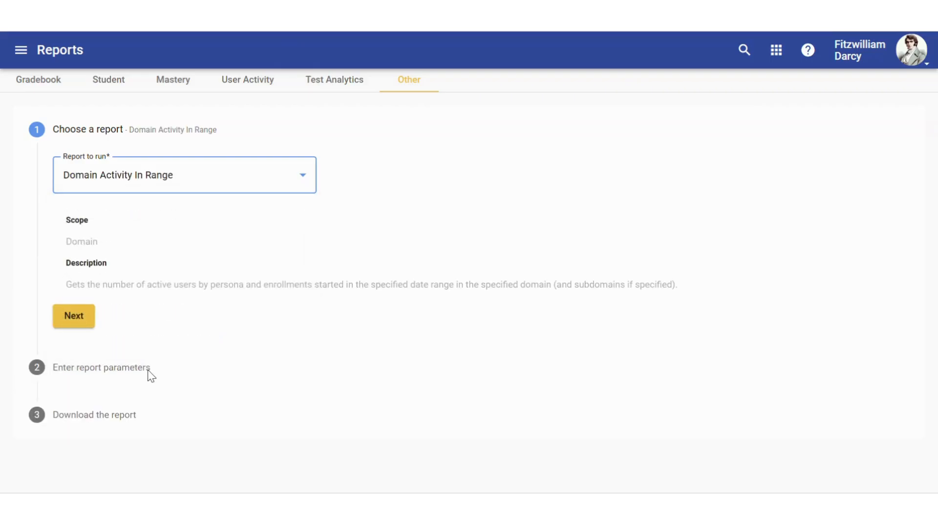
left_click(81, 324)
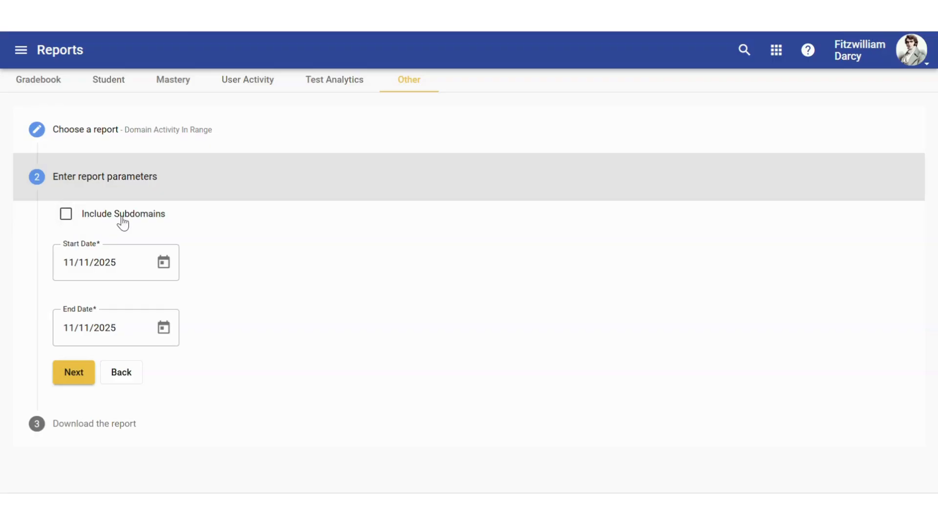
Include subdomains in the report and set its start date to 9/1/2025.
left_click(65, 214)
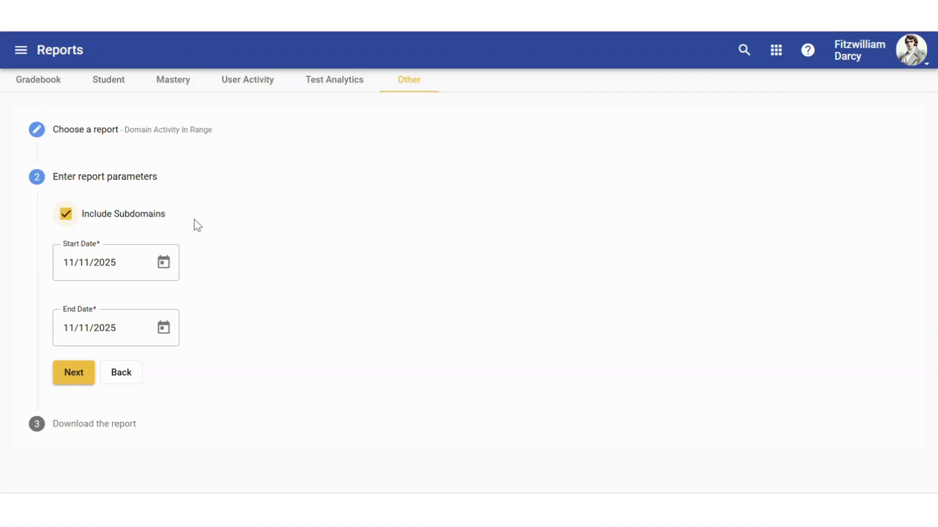
left_click(163, 266)
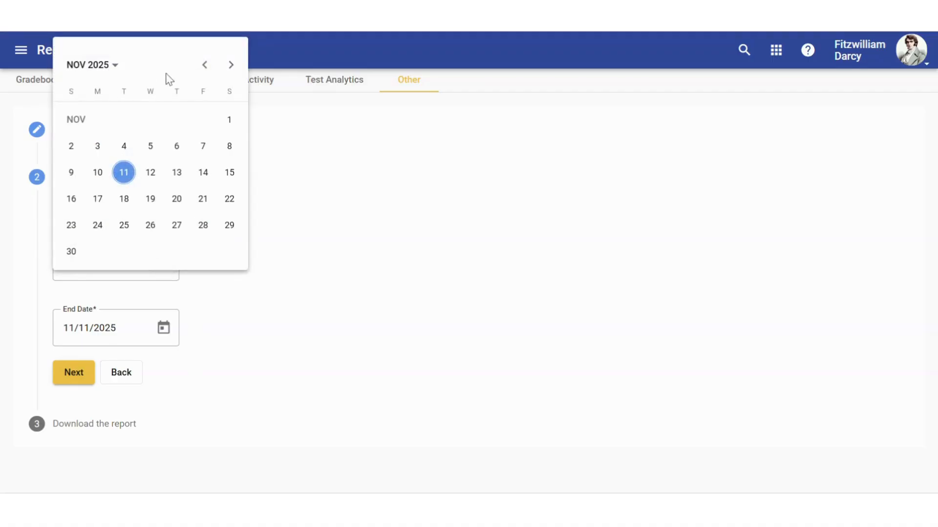
left_click(204, 67)
left_click(204, 68)
left_click(204, 69)
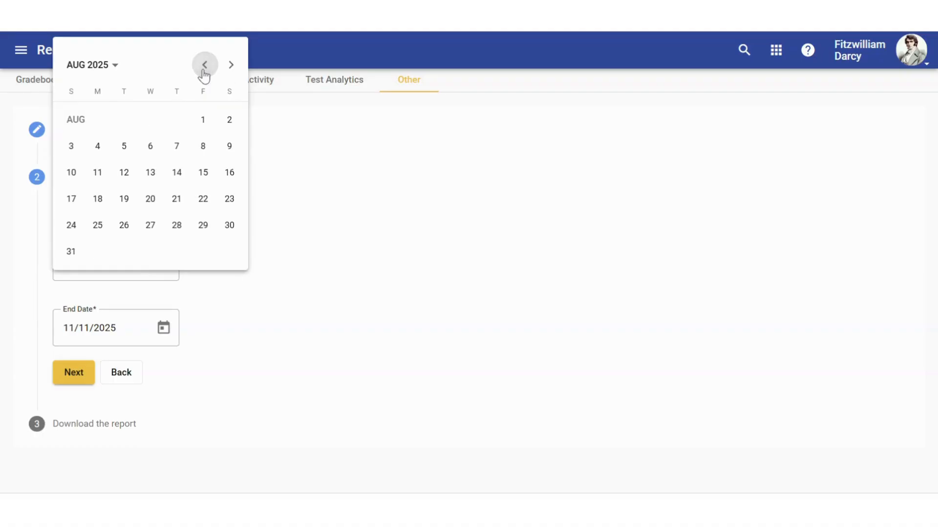
left_click(234, 70)
left_click(97, 147)
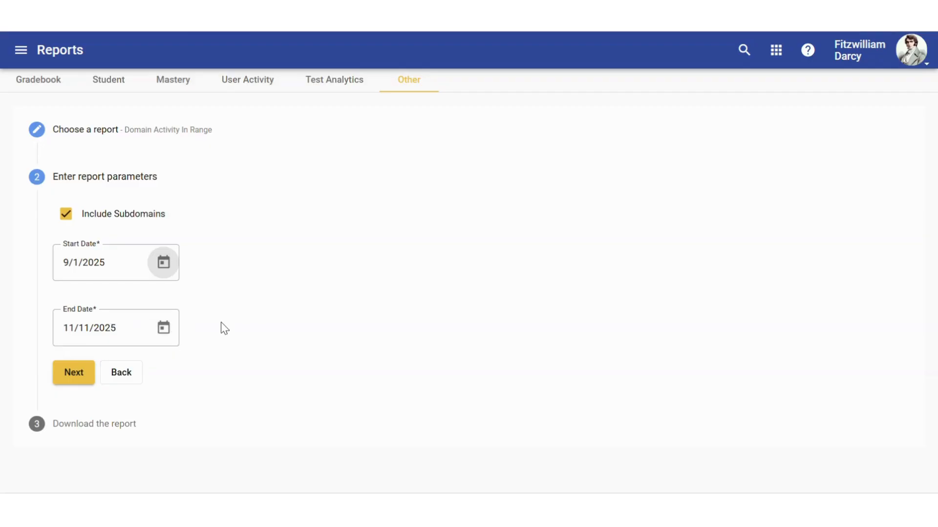
Export the report with subdomains to CSV and fit all column widths of the resulting sheet in Excel.
left_click(64, 377)
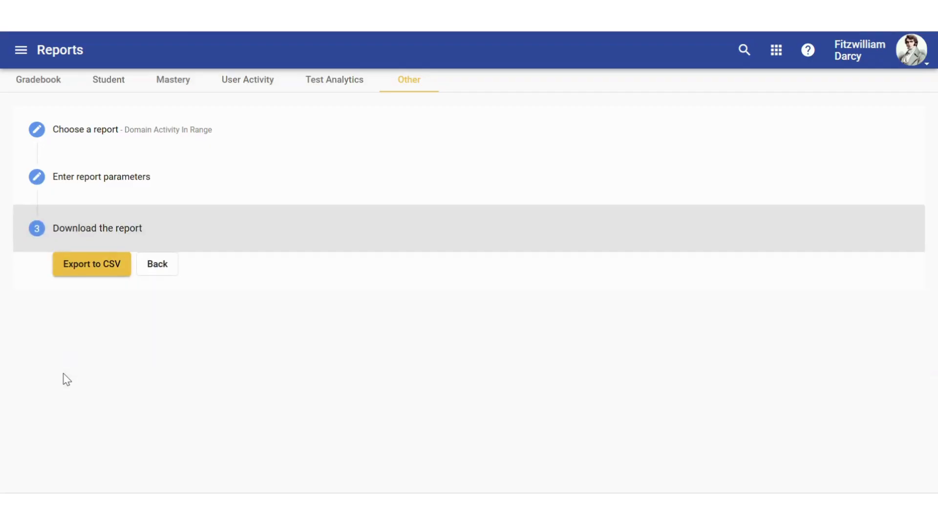
left_click(83, 266)
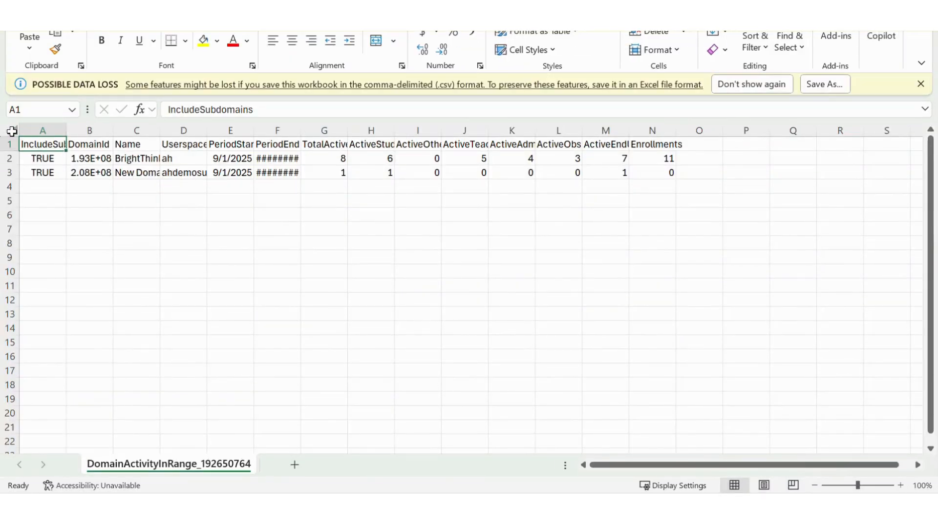
left_click(12, 131)
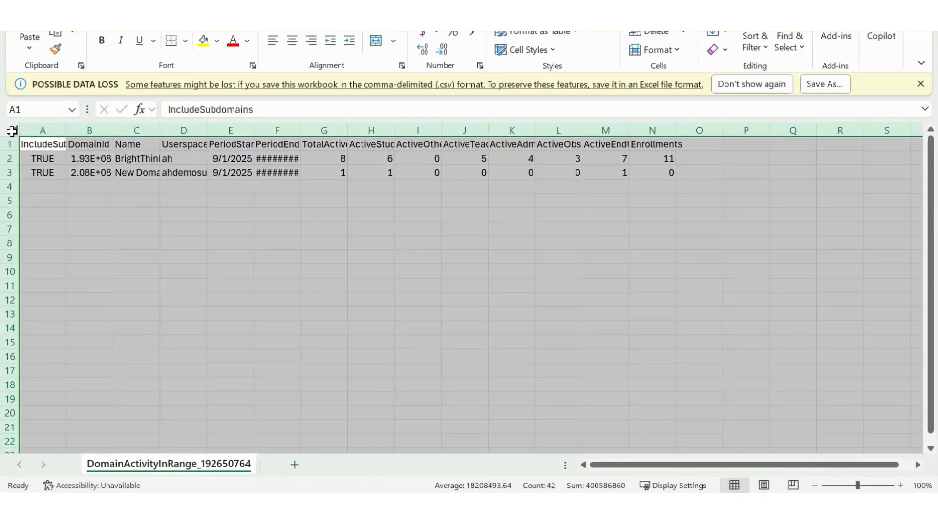
double_click(65, 134)
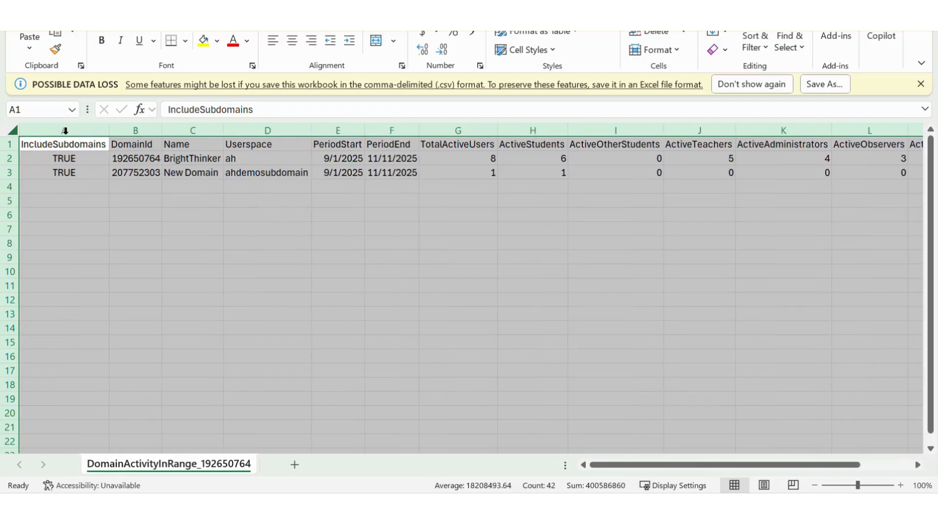
left_click(142, 254)
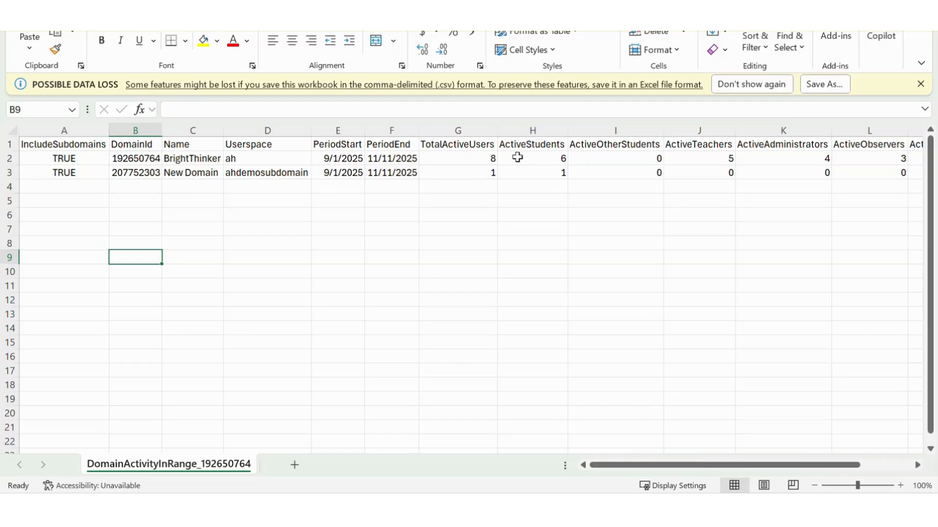
Examine the ActiveStudents values for the BrightThinker domain and the New Domain subdomain.
left_click(536, 157)
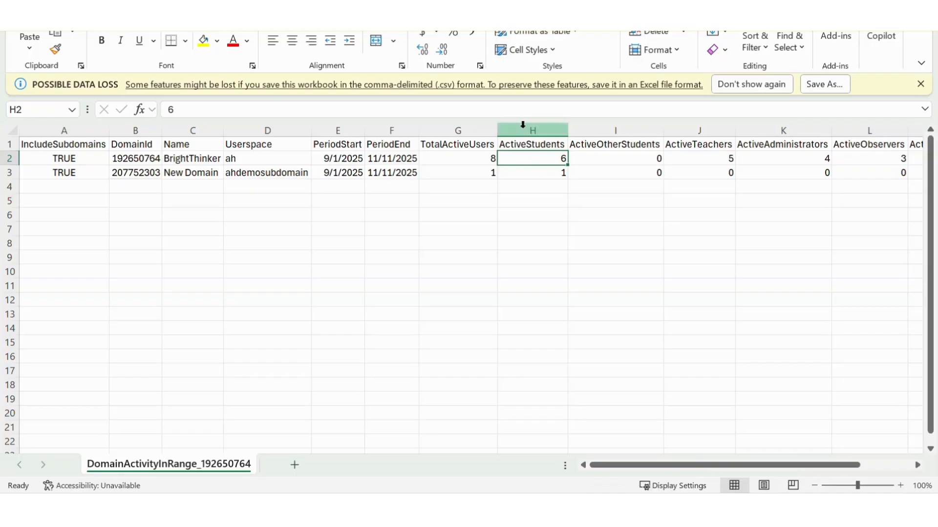
left_click(532, 184)
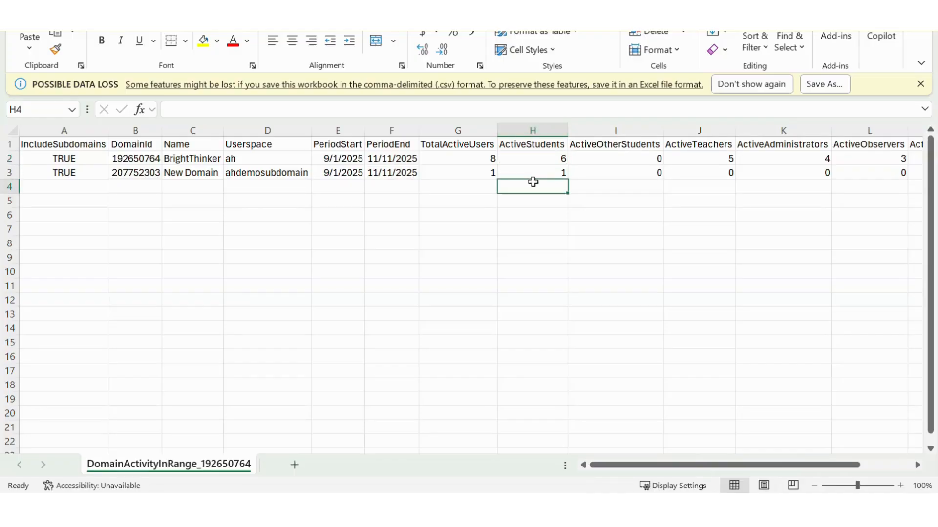
left_click(540, 176)
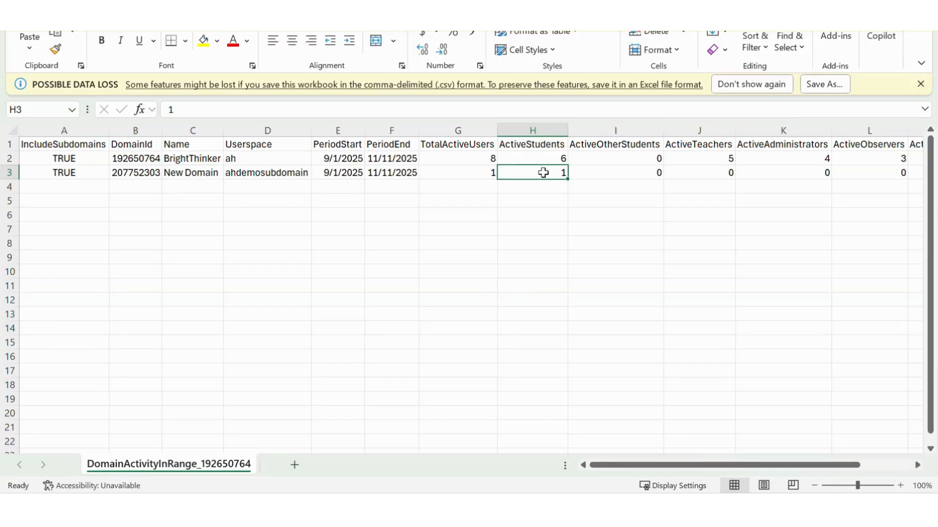
left_click(544, 158)
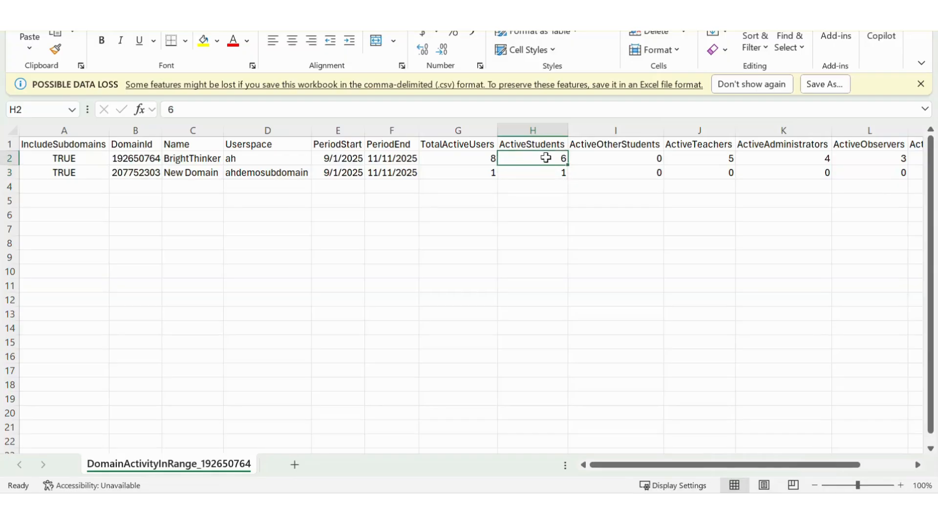